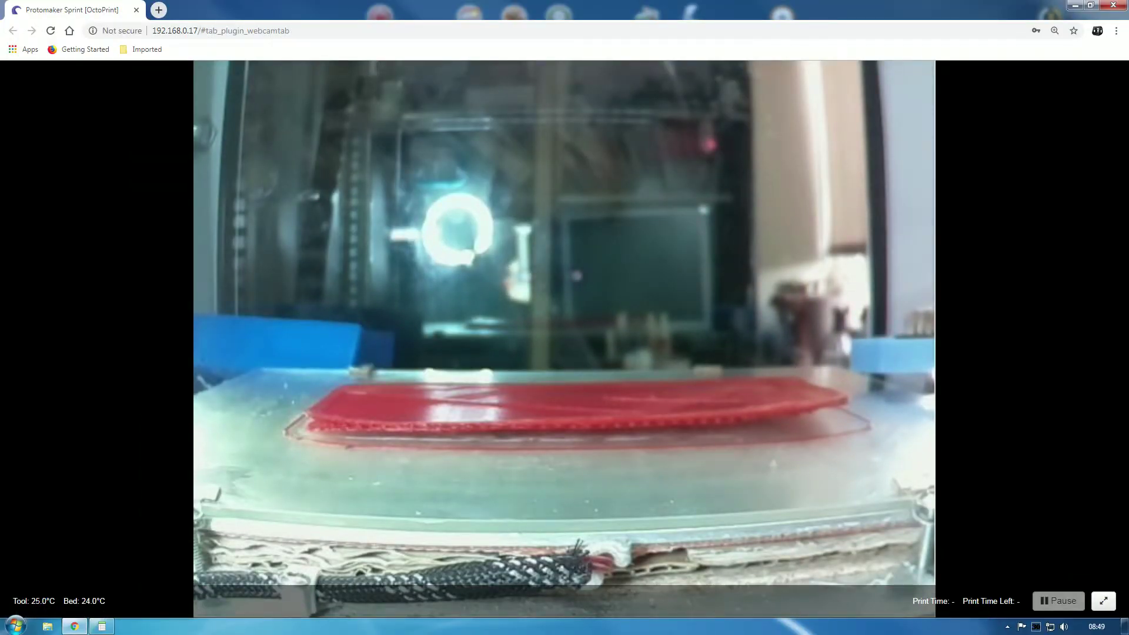
# - Exit the full-screen webcam overlay to reveal the embedded camera feed of the red PLA print
pyautogui.press('Escape')
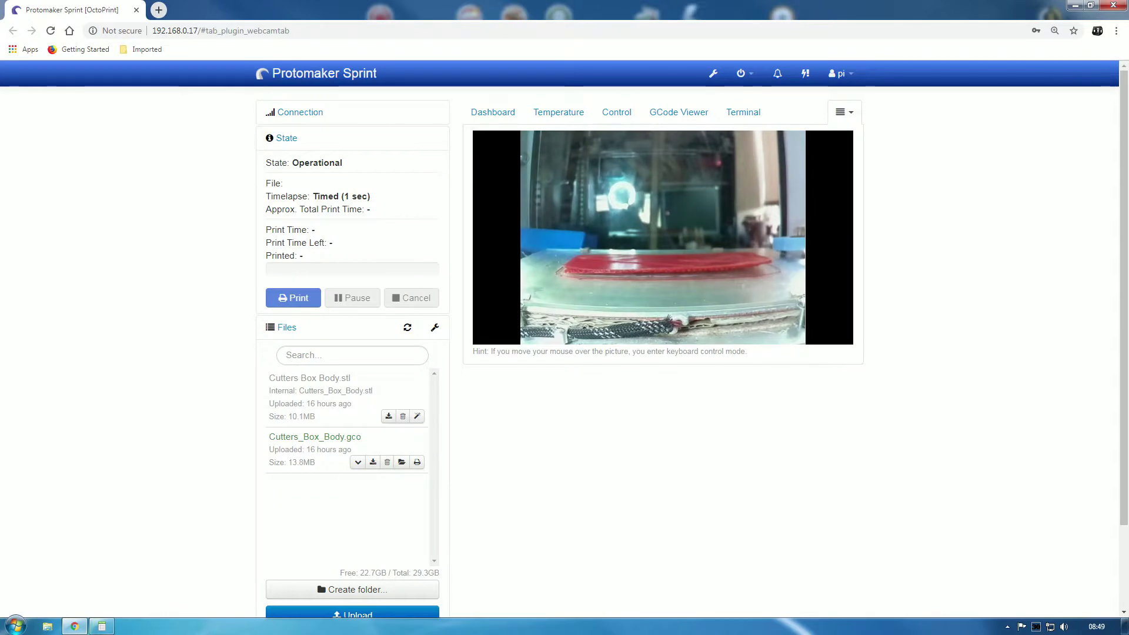
# - Show the Dashboard tab with the Protomaker Sprint's connection state and tool and bed temperatures
pyautogui.click(493, 112)
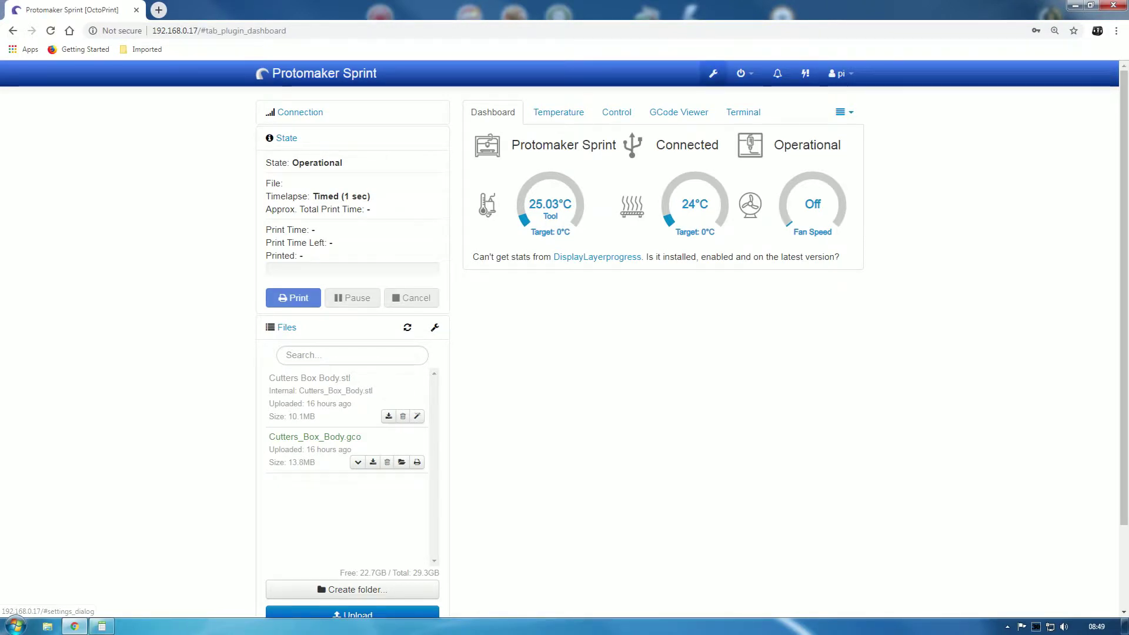
pyautogui.click(712, 73)
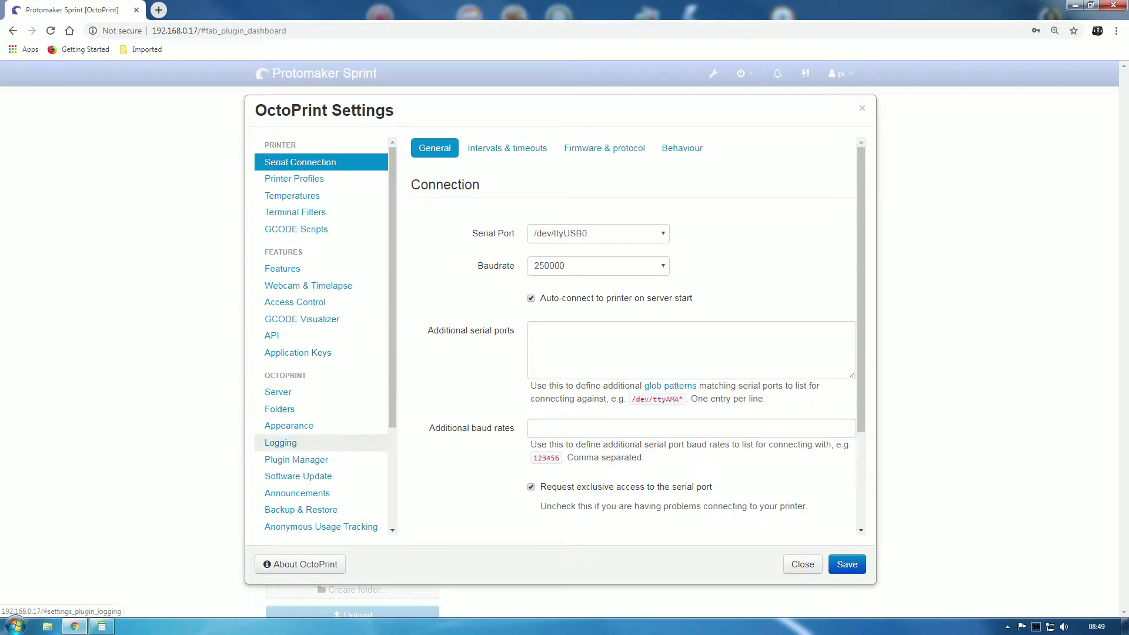
pyautogui.click(296, 459)
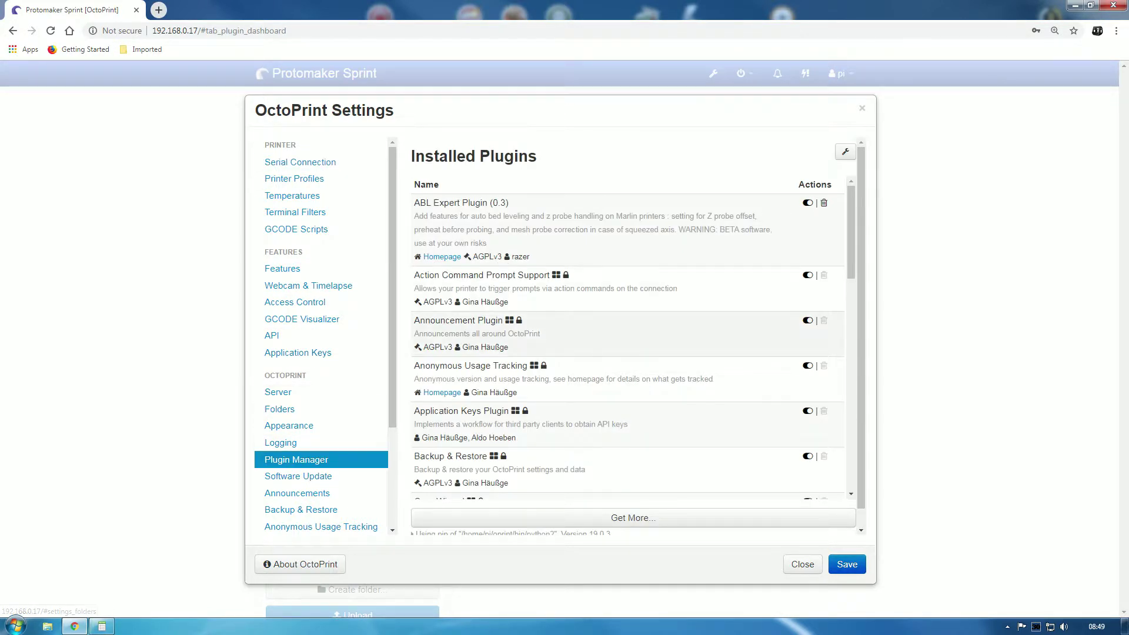
pyautogui.click(631, 517)
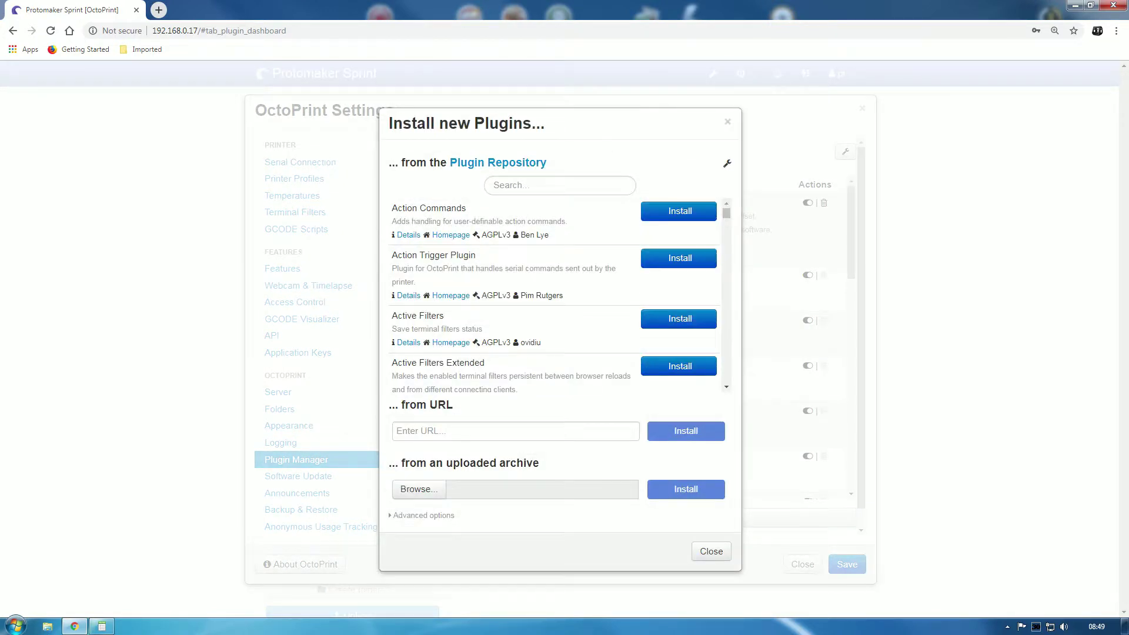
pyautogui.write('dash')
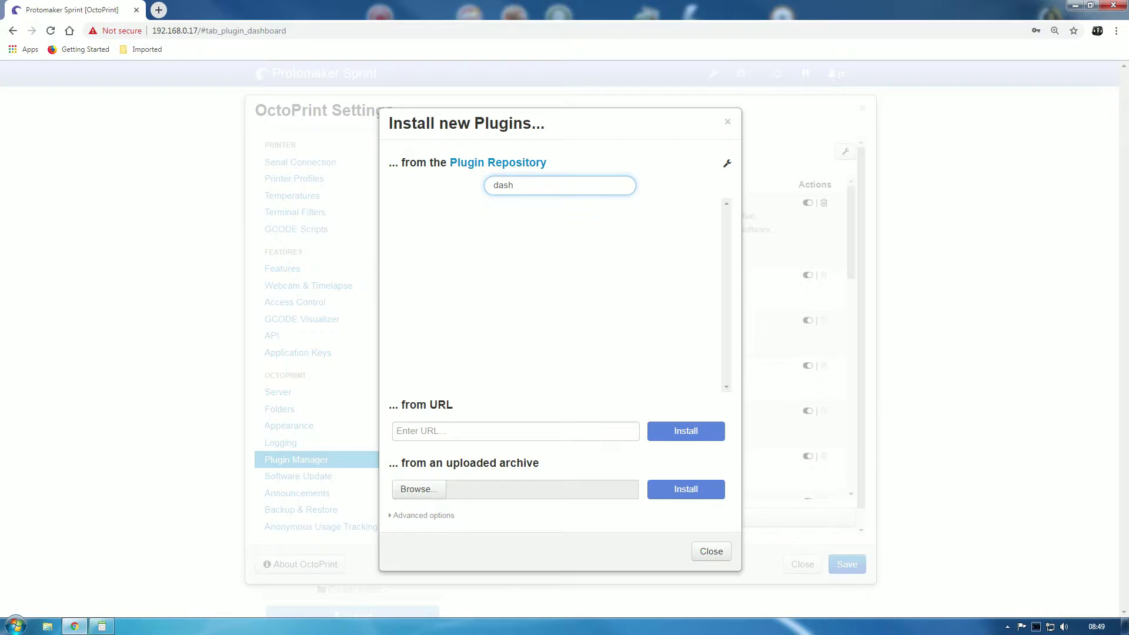
pyautogui.write('board')
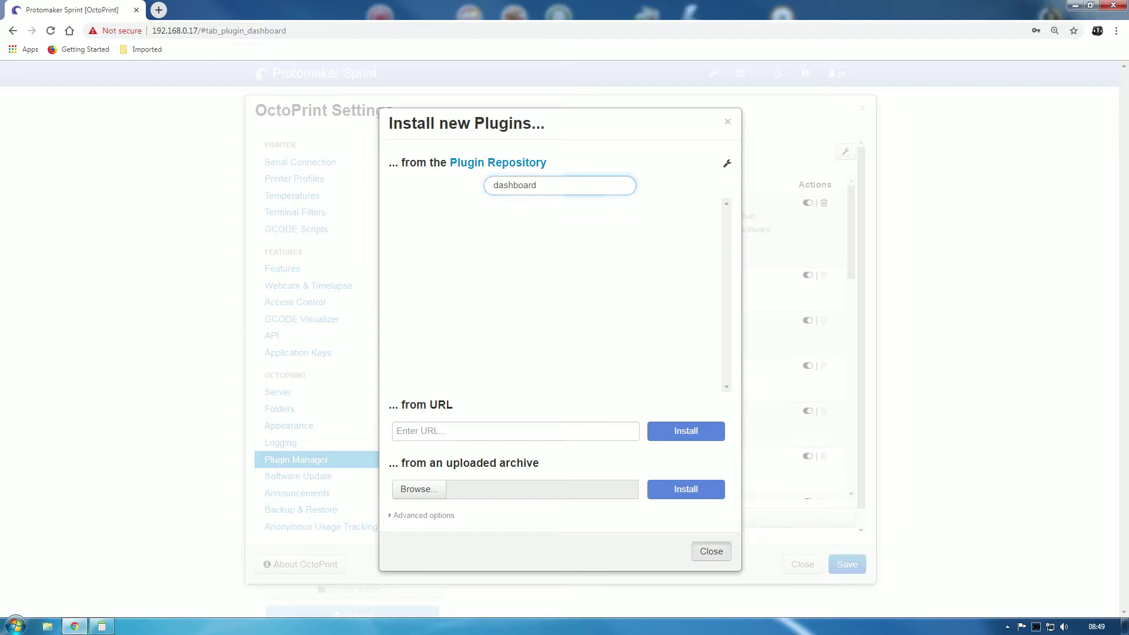
pyautogui.click(712, 551)
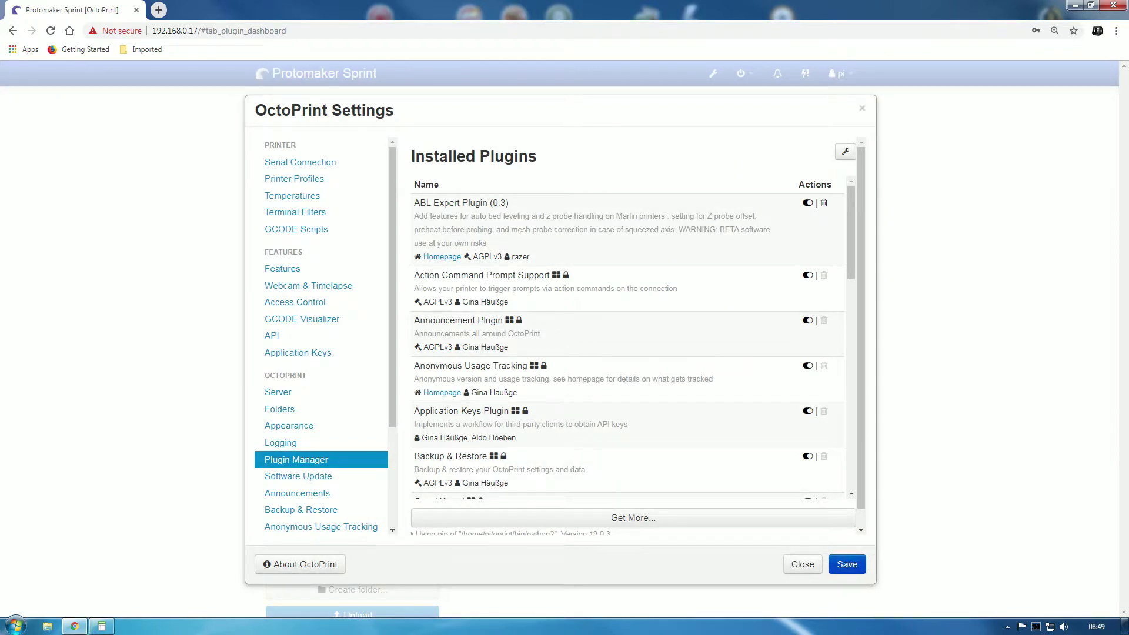
pyautogui.click(847, 564)
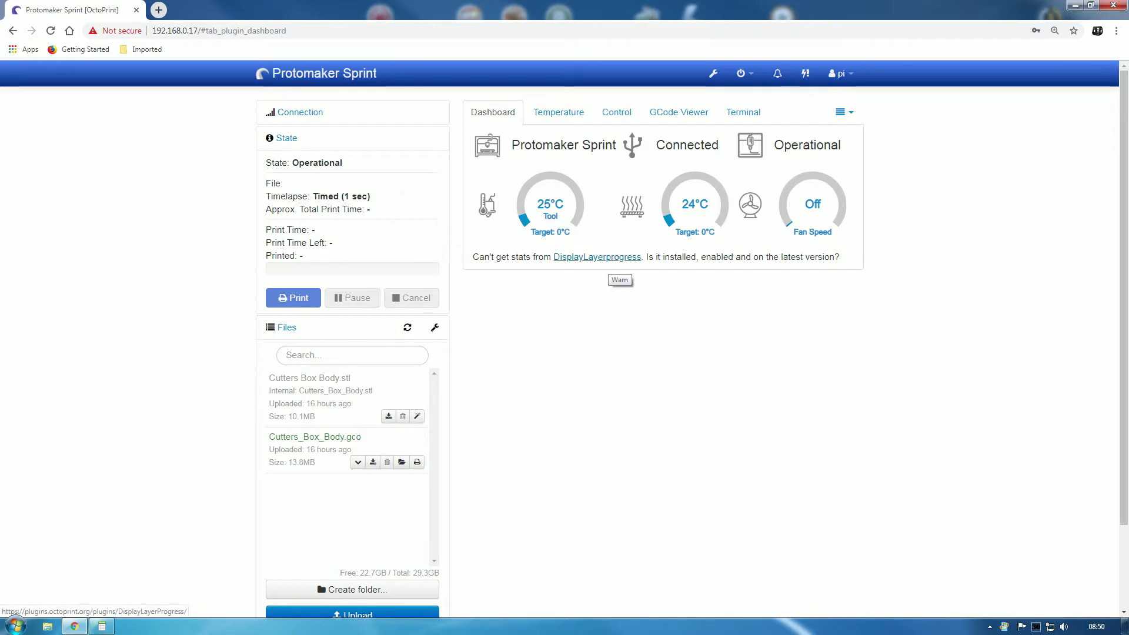
# - Open the DisplayLayerProgress plugin page from the Dashboard notice
pyautogui.click(598, 256)
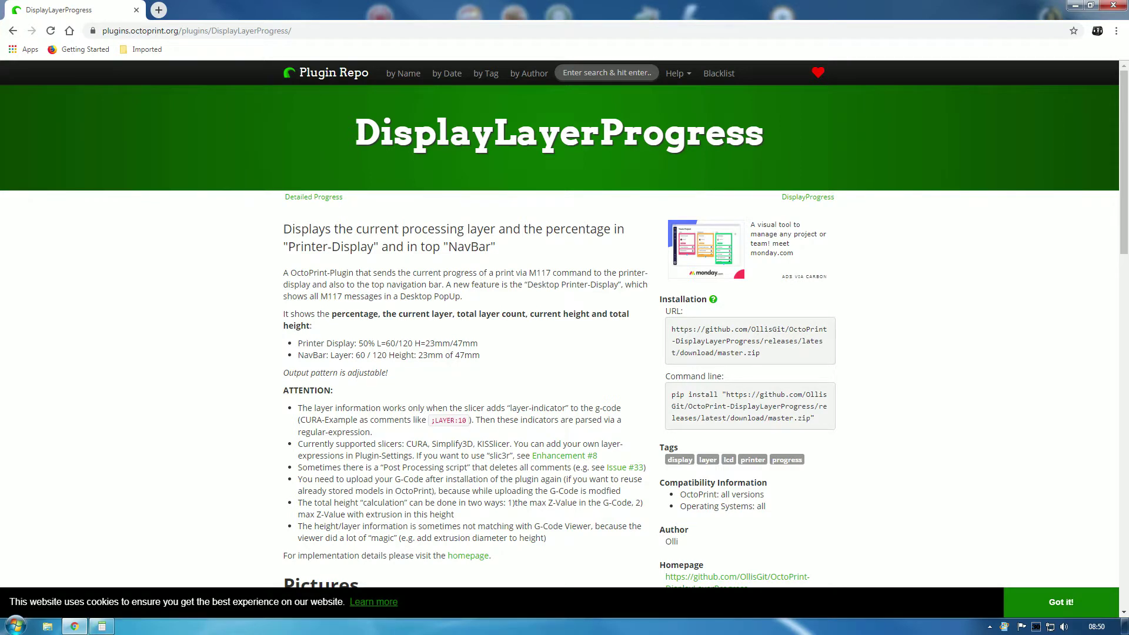
pyautogui.scroll(-3, 565, 354)
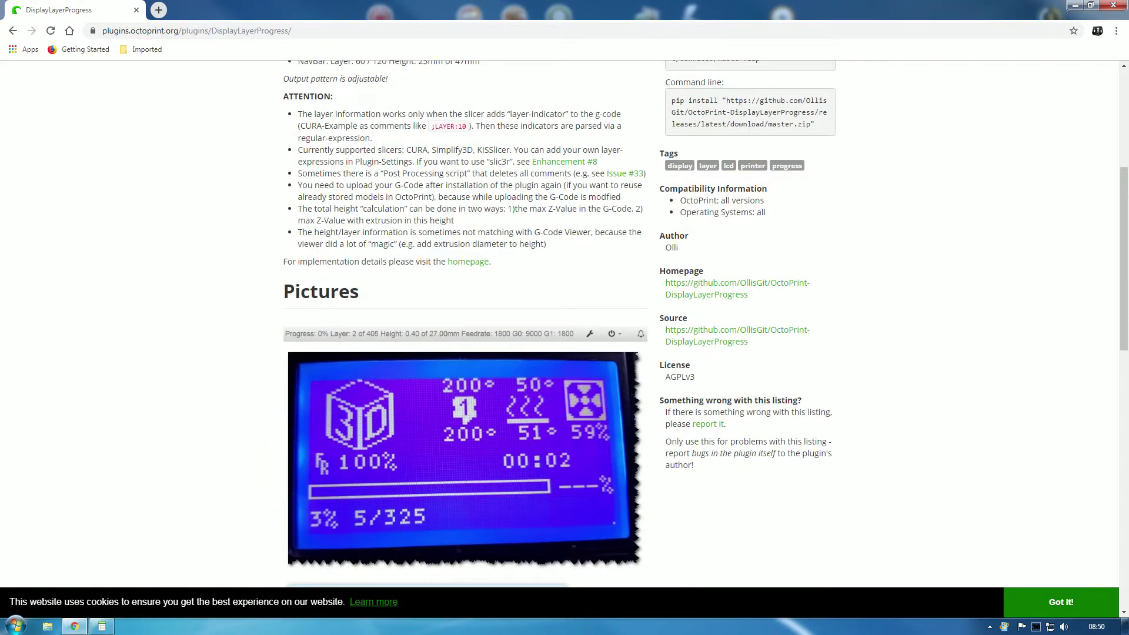
pyautogui.scroll(-1, 564, 353)
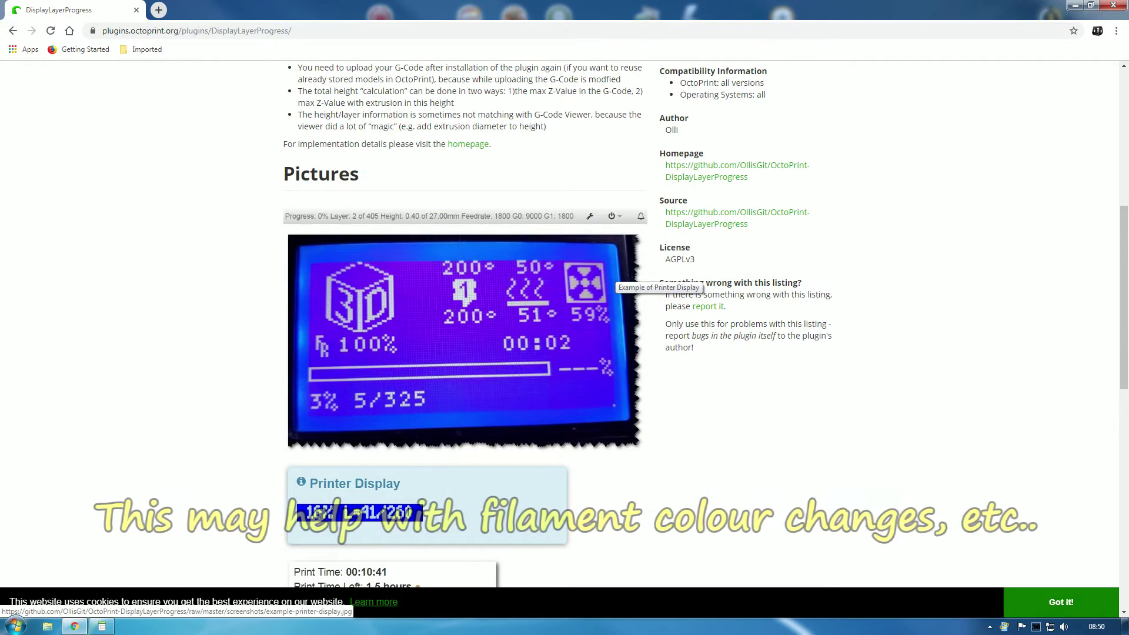
pyautogui.scroll(-1, 565, 353)
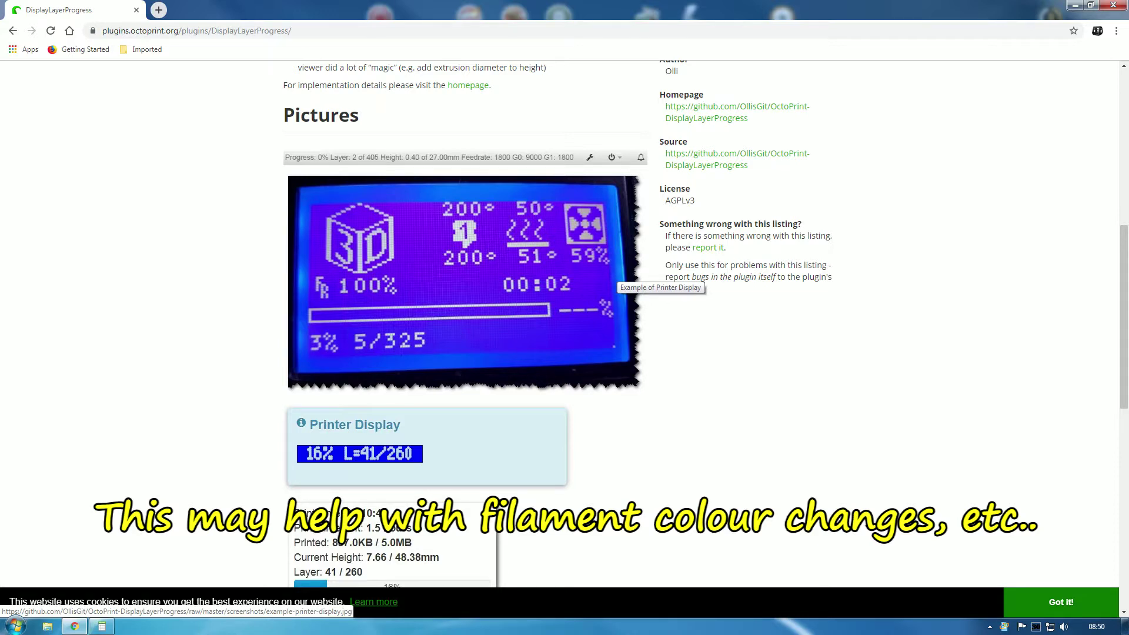
pyautogui.scroll(-2, 617, 282)
pyautogui.scroll(-1, 617, 283)
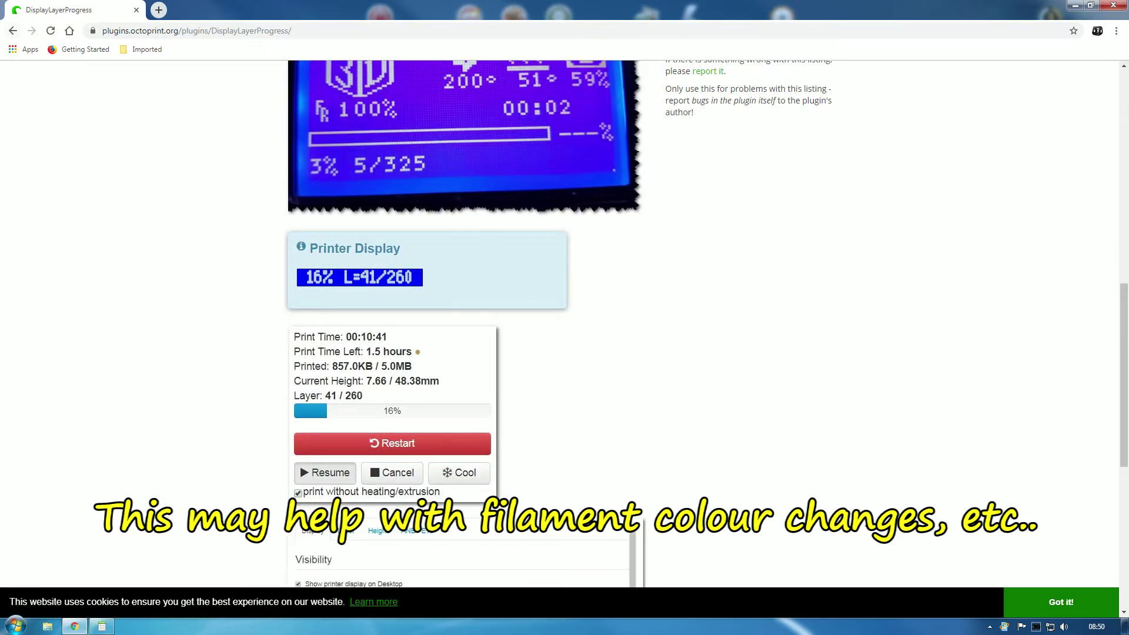
# - Return to OctoPrint and view the Temperature, Control, GCode Viewer and Terminal tabs in turn
pyautogui.click(14, 30)
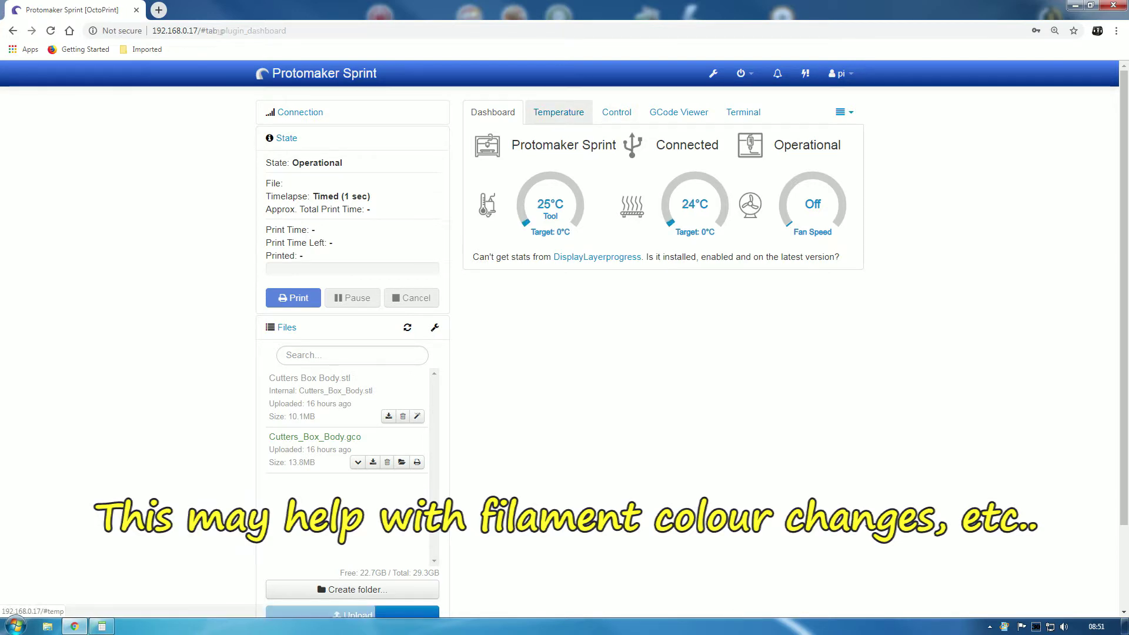
pyautogui.click(558, 111)
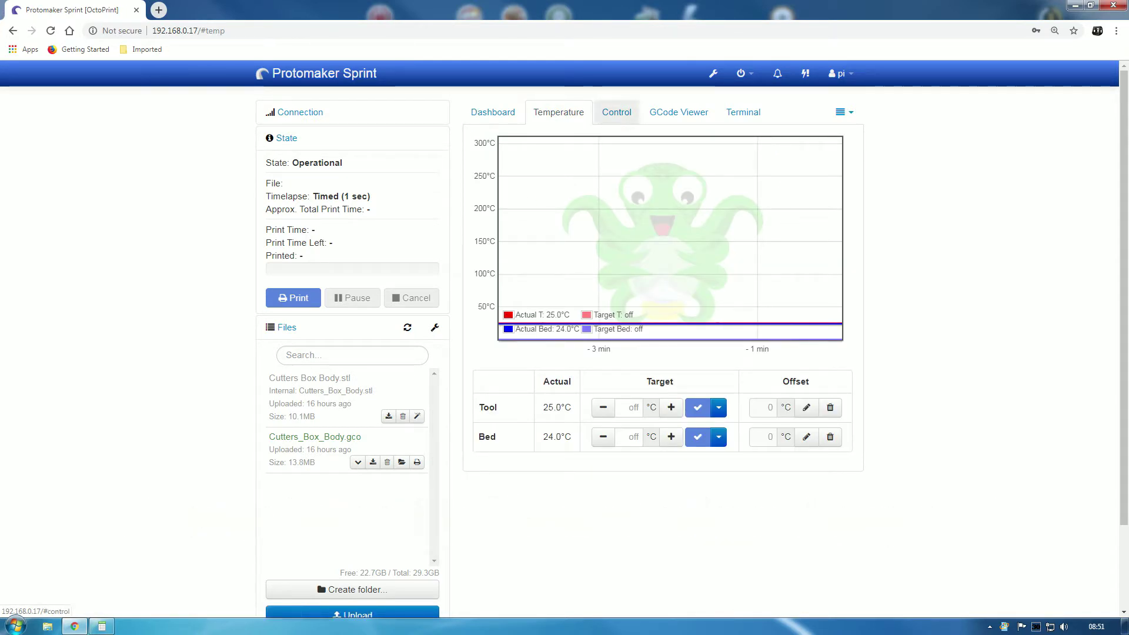
pyautogui.click(616, 112)
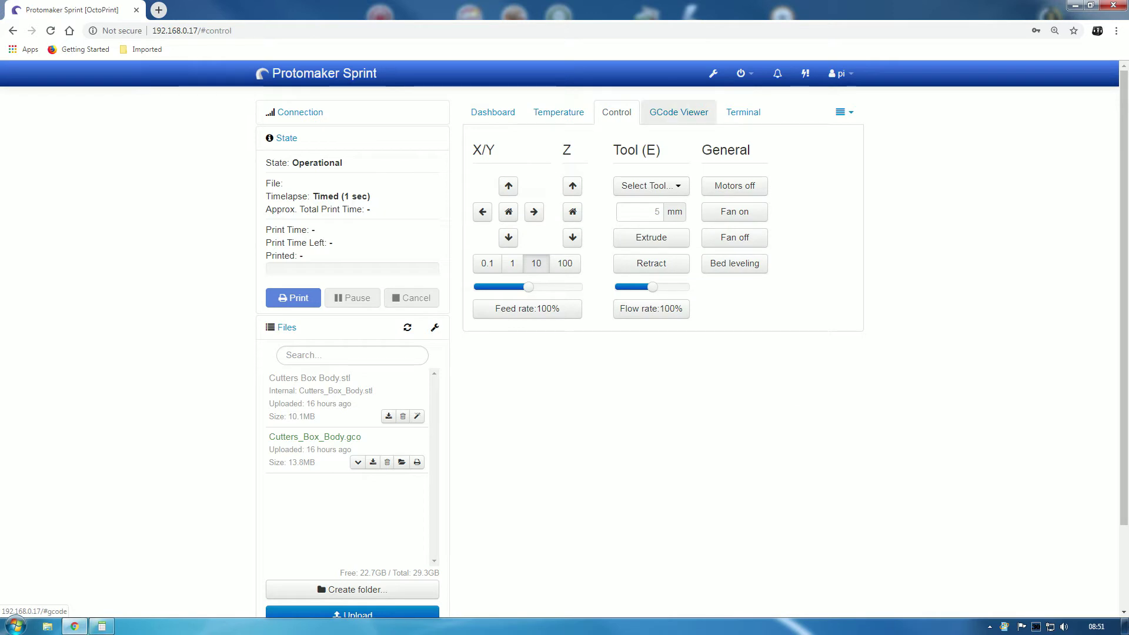
pyautogui.click(679, 112)
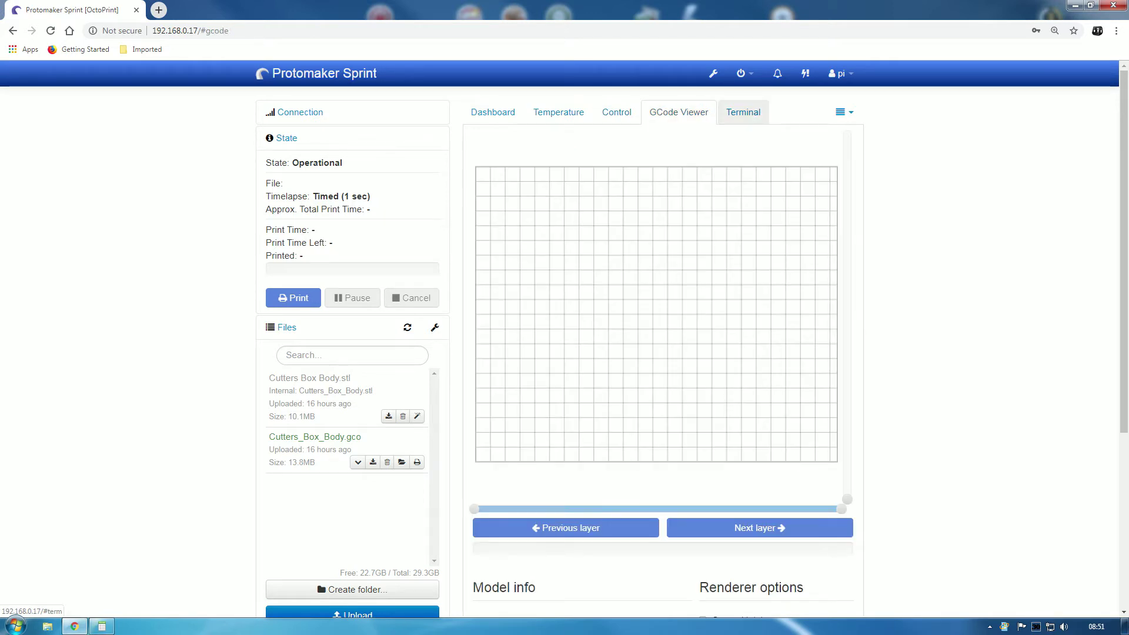
pyautogui.click(743, 112)
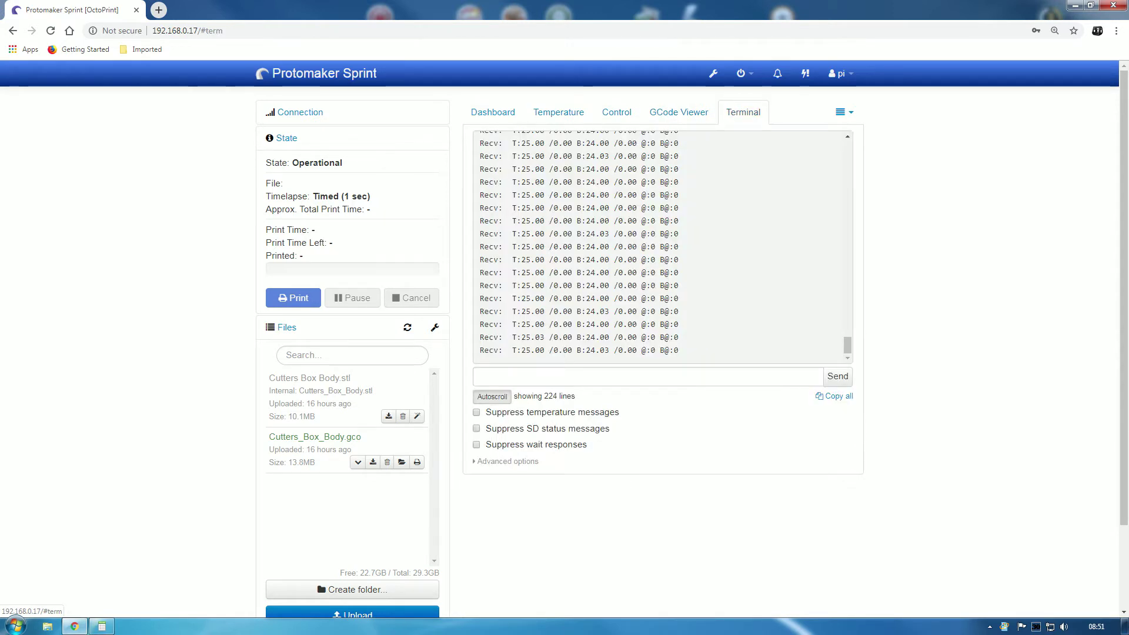
# - View the Timelapse and Webcam pages from the extra-views menu, ending on the Dashboard
pyautogui.click(844, 112)
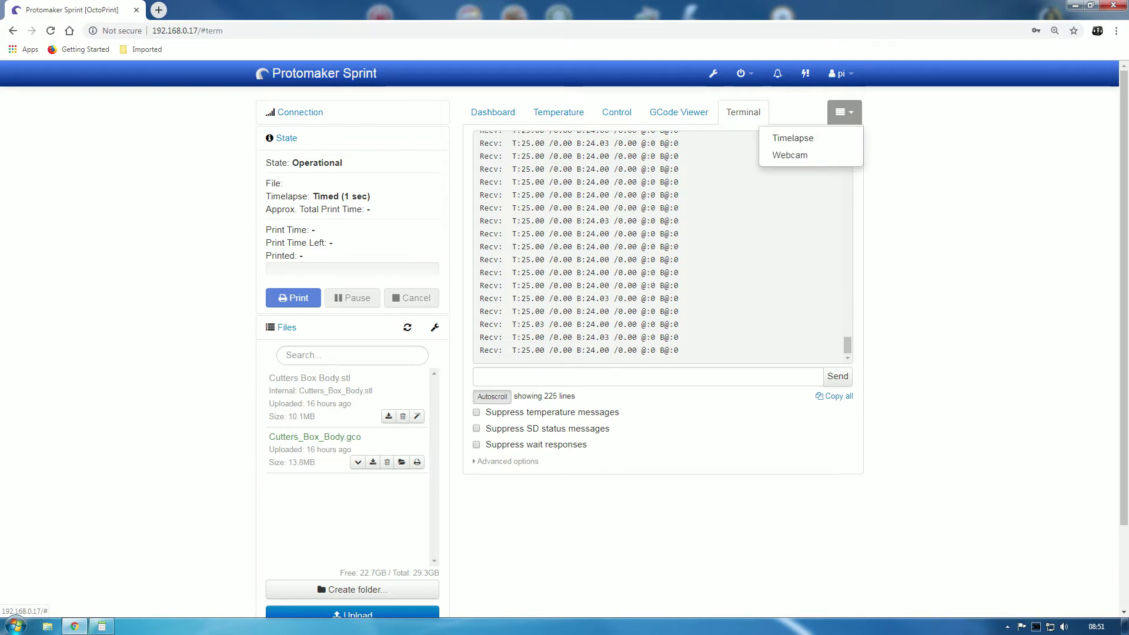
pyautogui.click(792, 138)
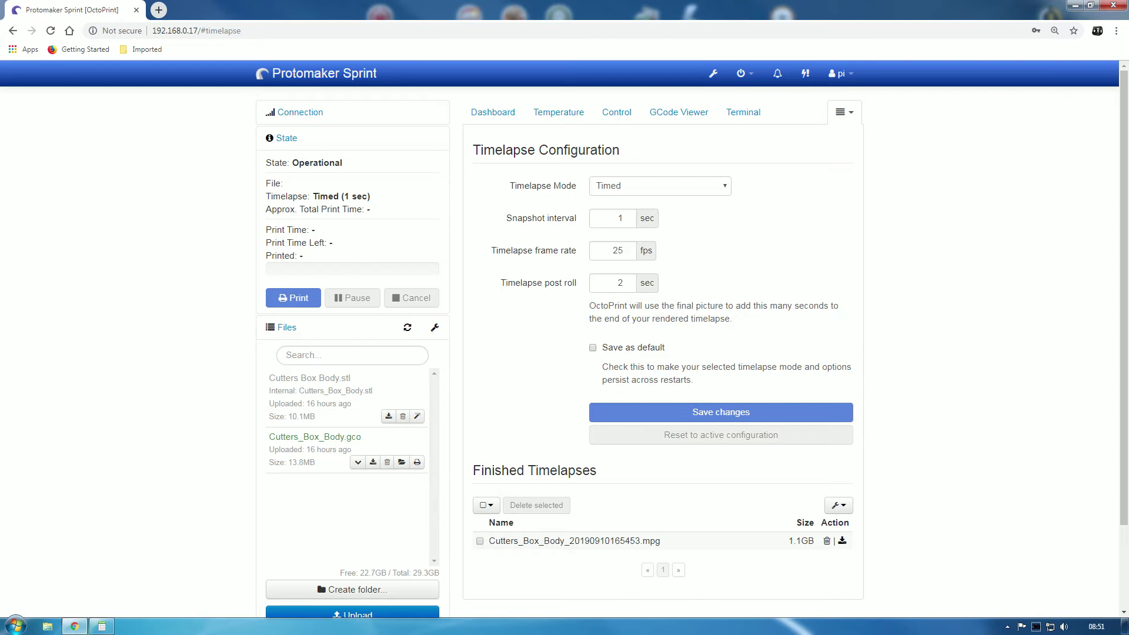
pyautogui.click(845, 112)
pyautogui.click(789, 155)
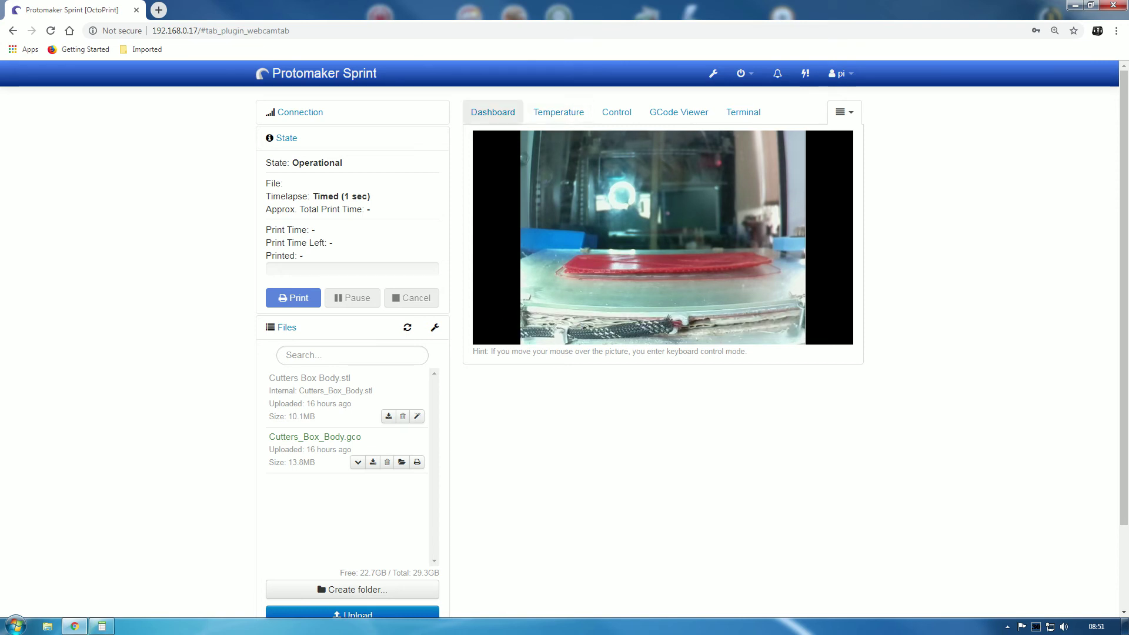
pyautogui.click(492, 112)
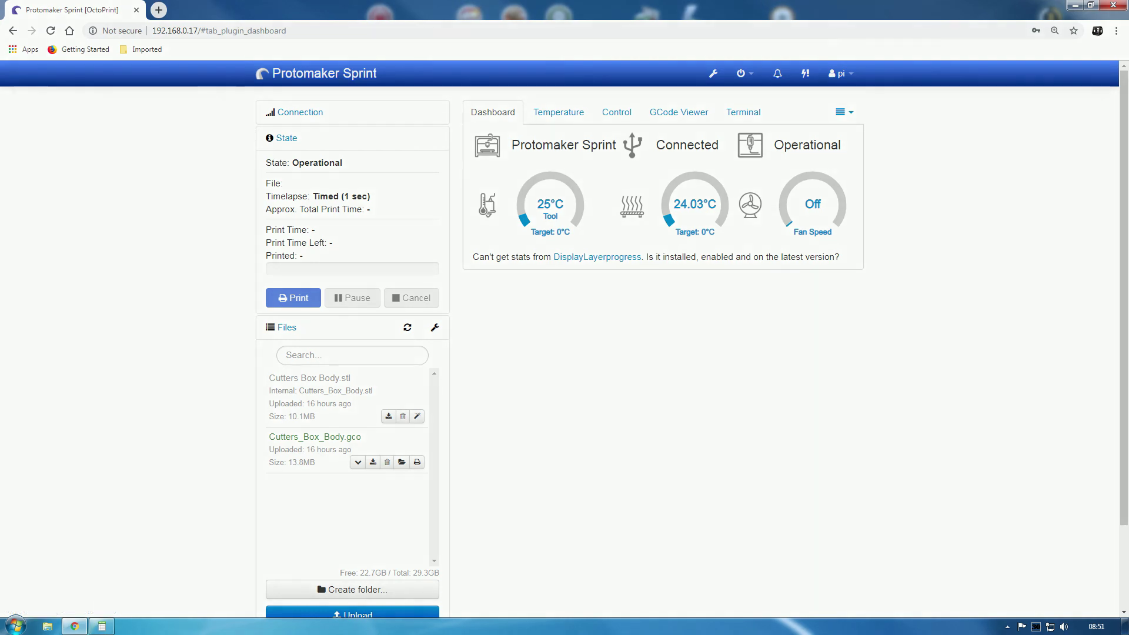